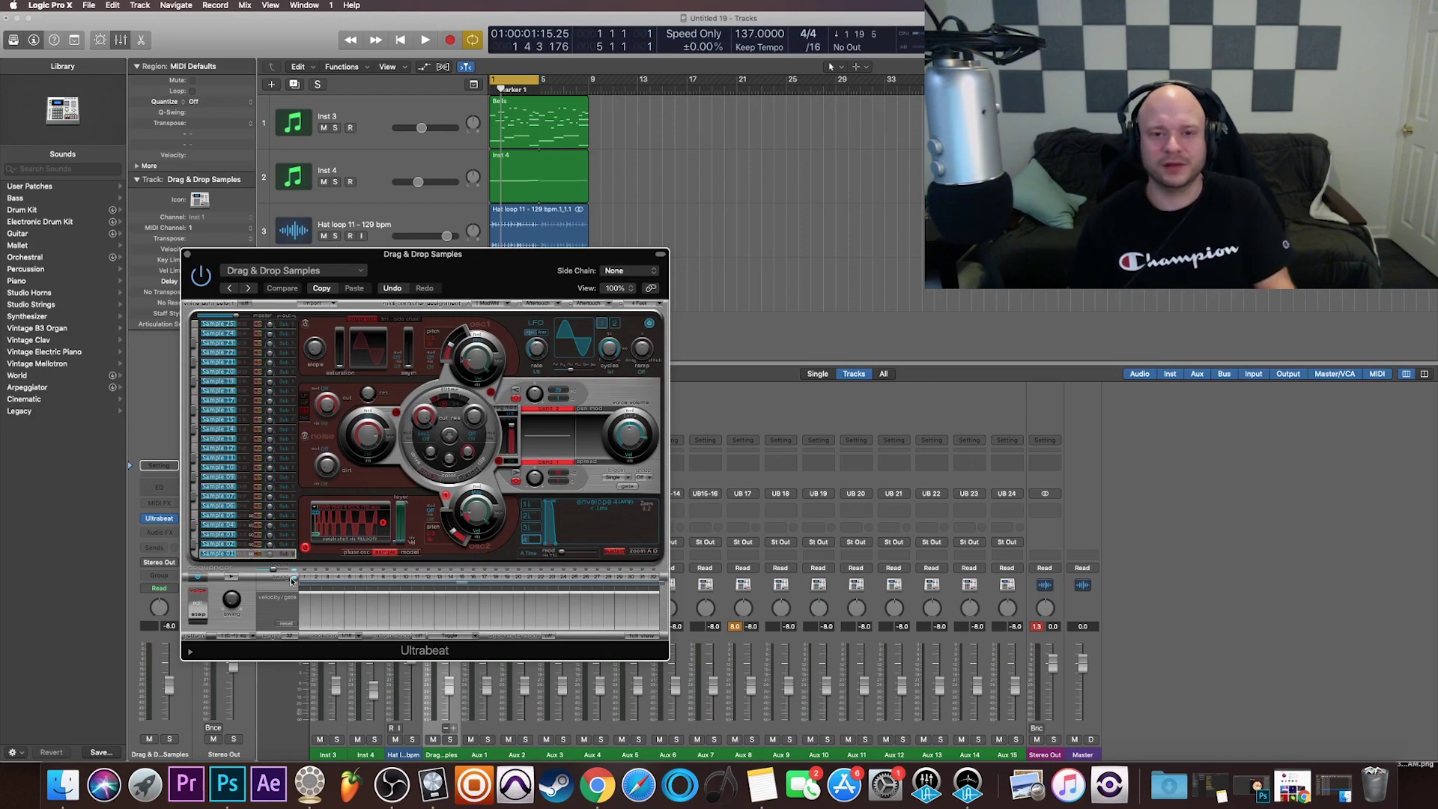
Step: Move Ultrabeat aside, draw then remove a MIDI region on track 4, and raise the window back up
left_click_drag(479, 271, 492, 351)
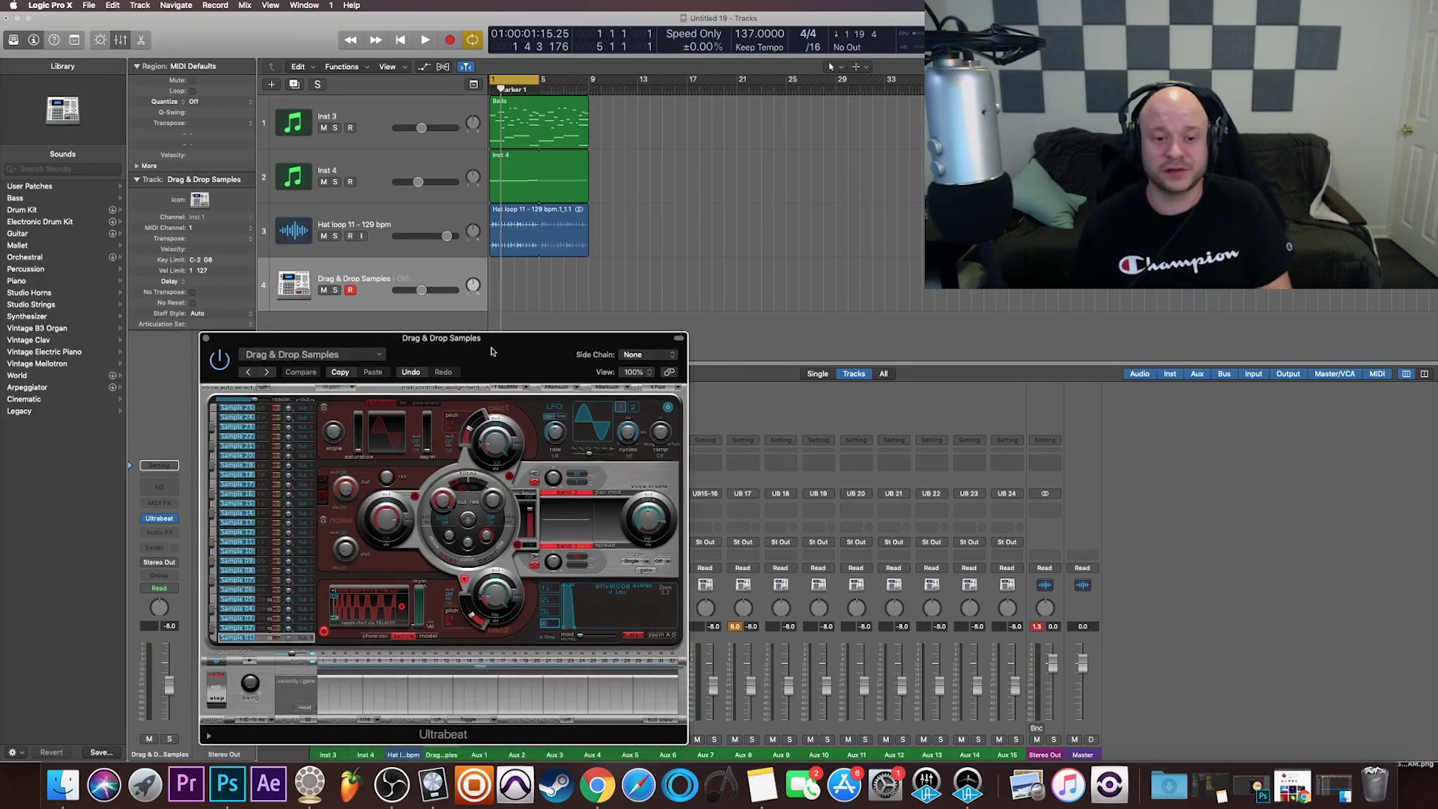
left_click_drag(522, 266, 537, 290)
key("Delete")
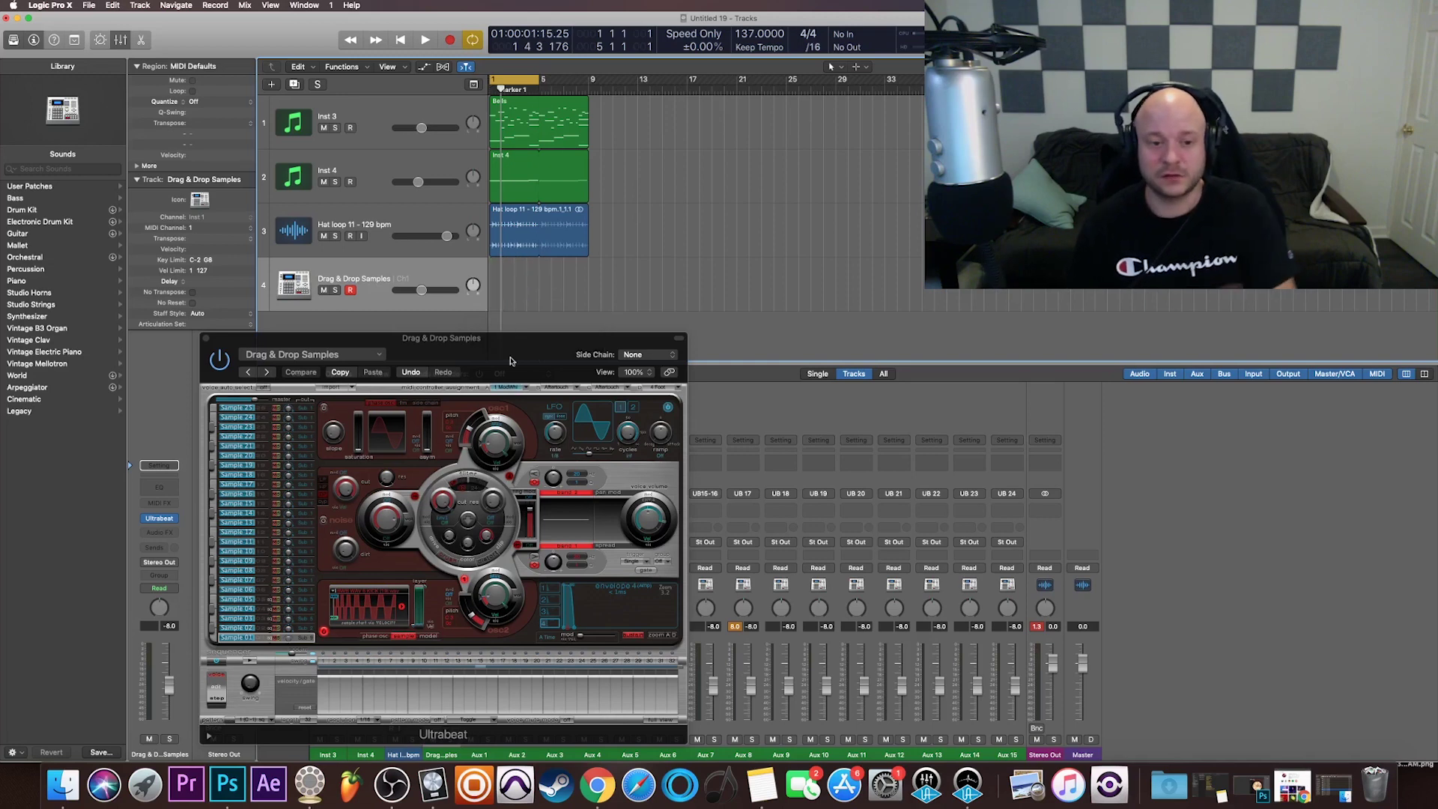
left_click_drag(510, 361, 505, 245)
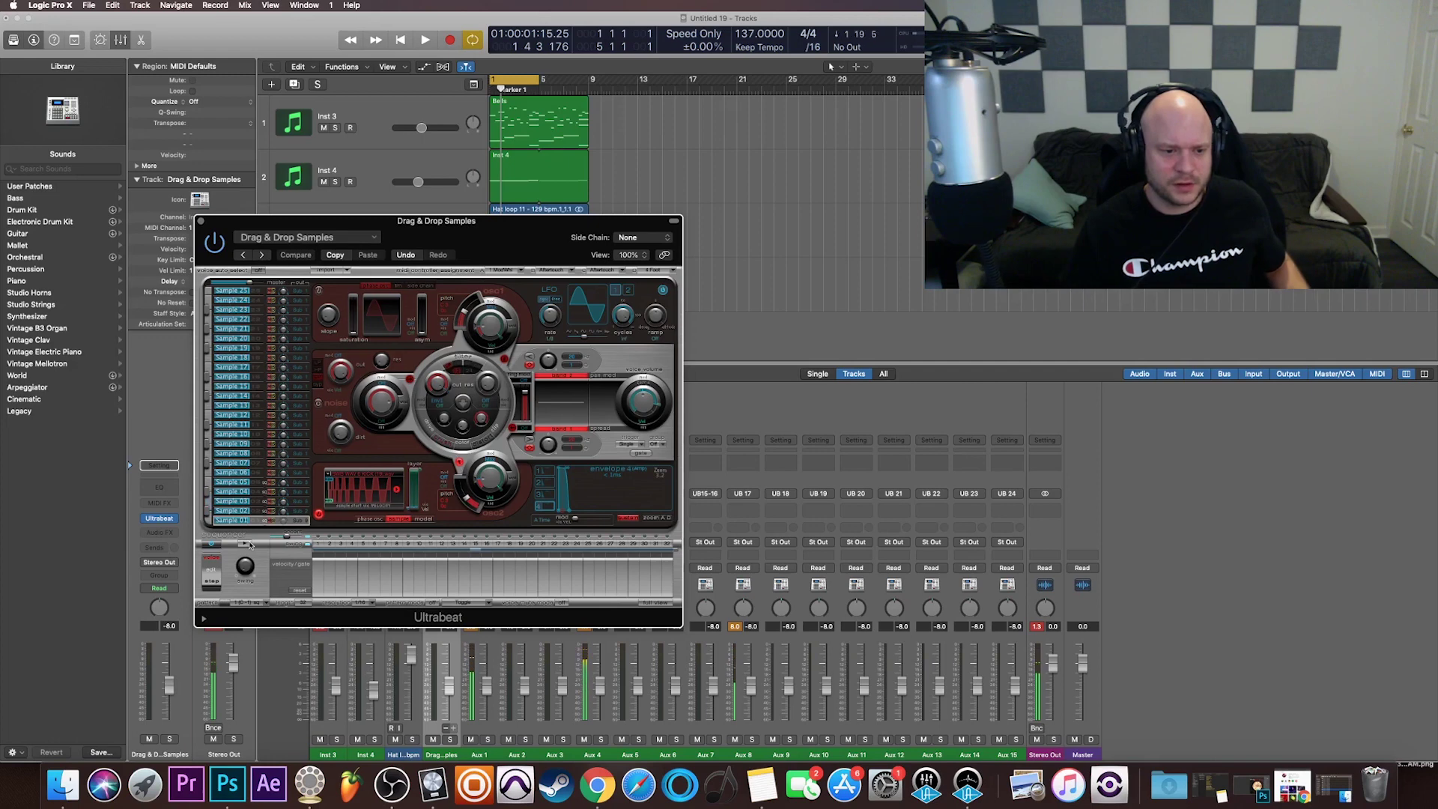
Step: Enlarge Ultrabeat to 150% and add Sample 02 clap hits on steps 9 and 25
left_click(629, 255)
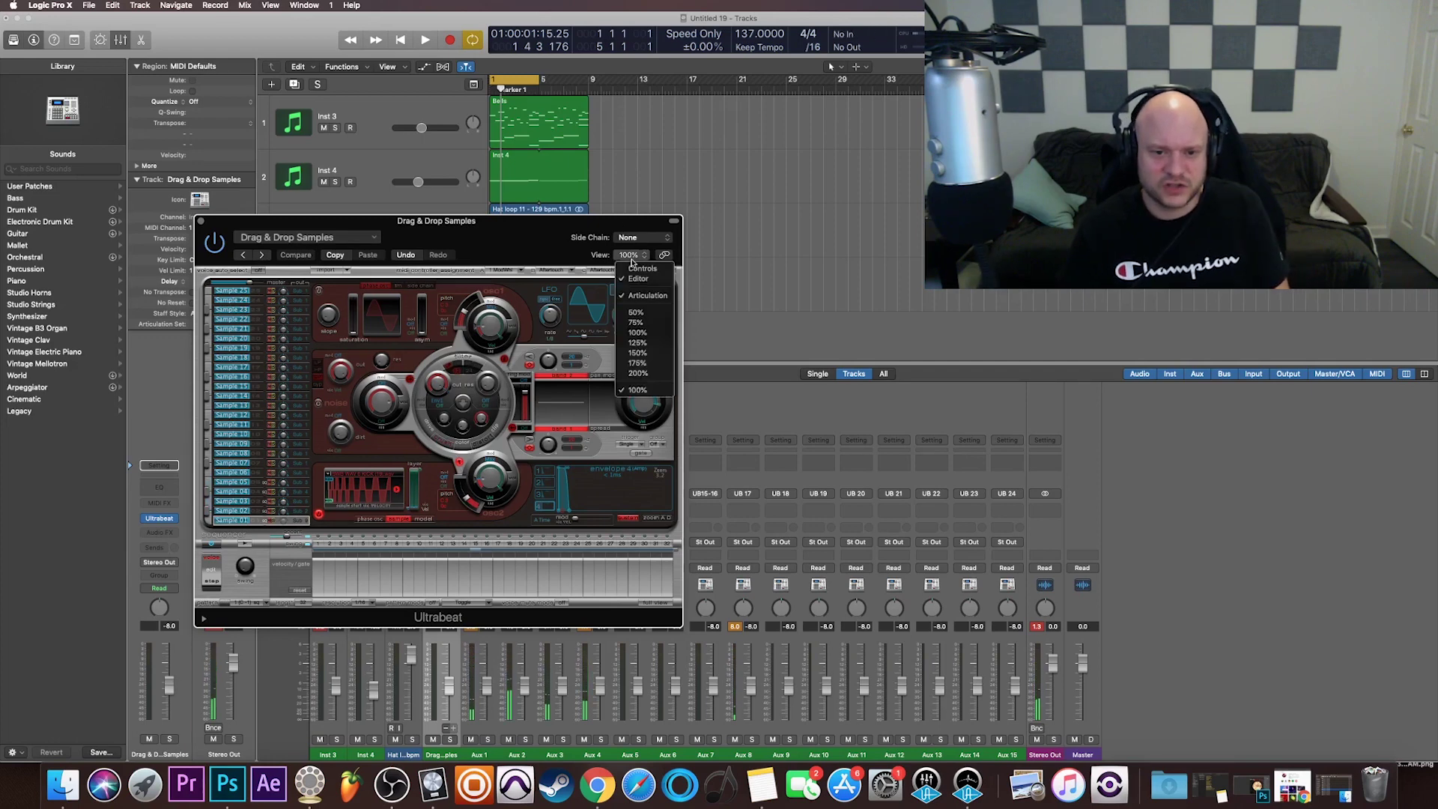
left_click(645, 353)
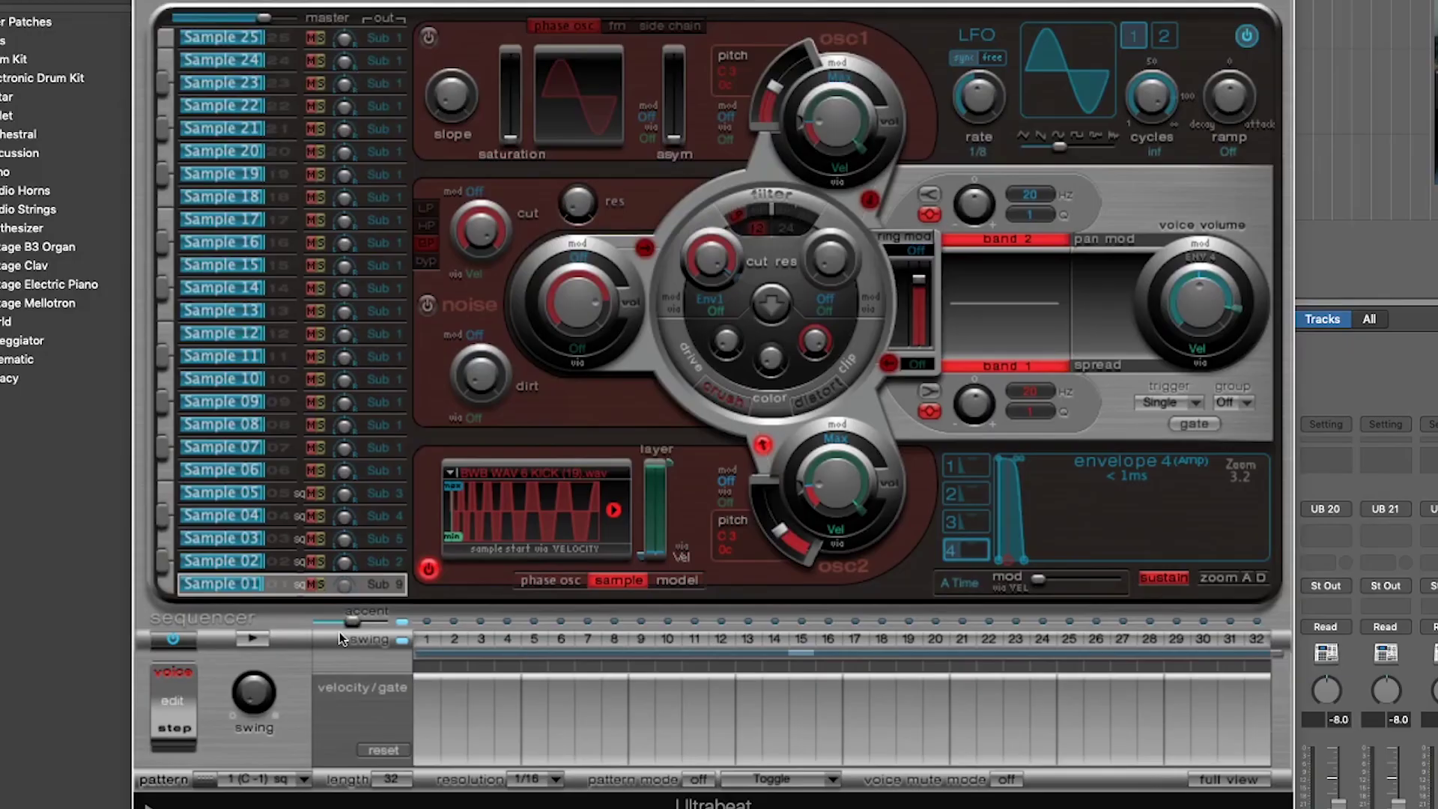
left_click(253, 562)
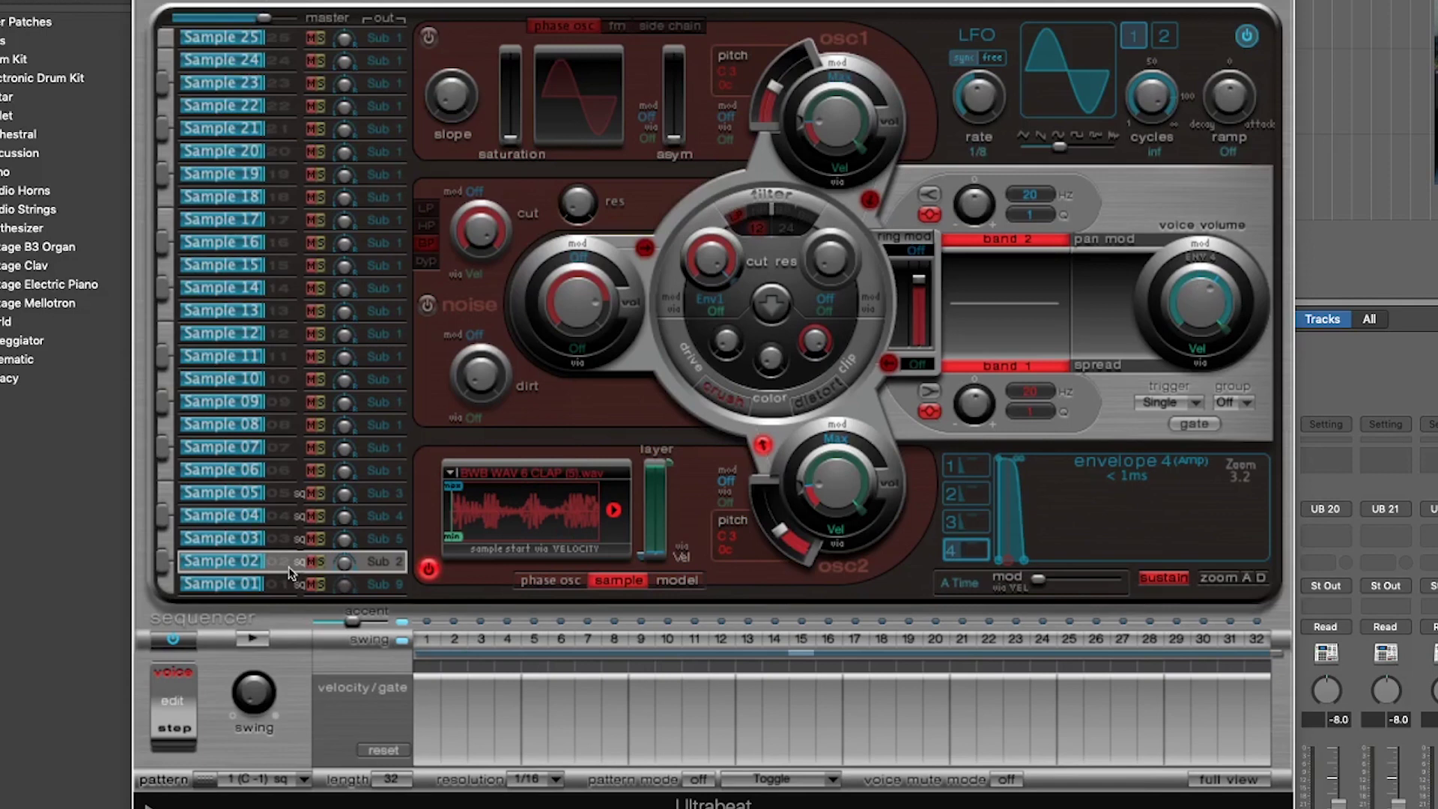
left_click(640, 644)
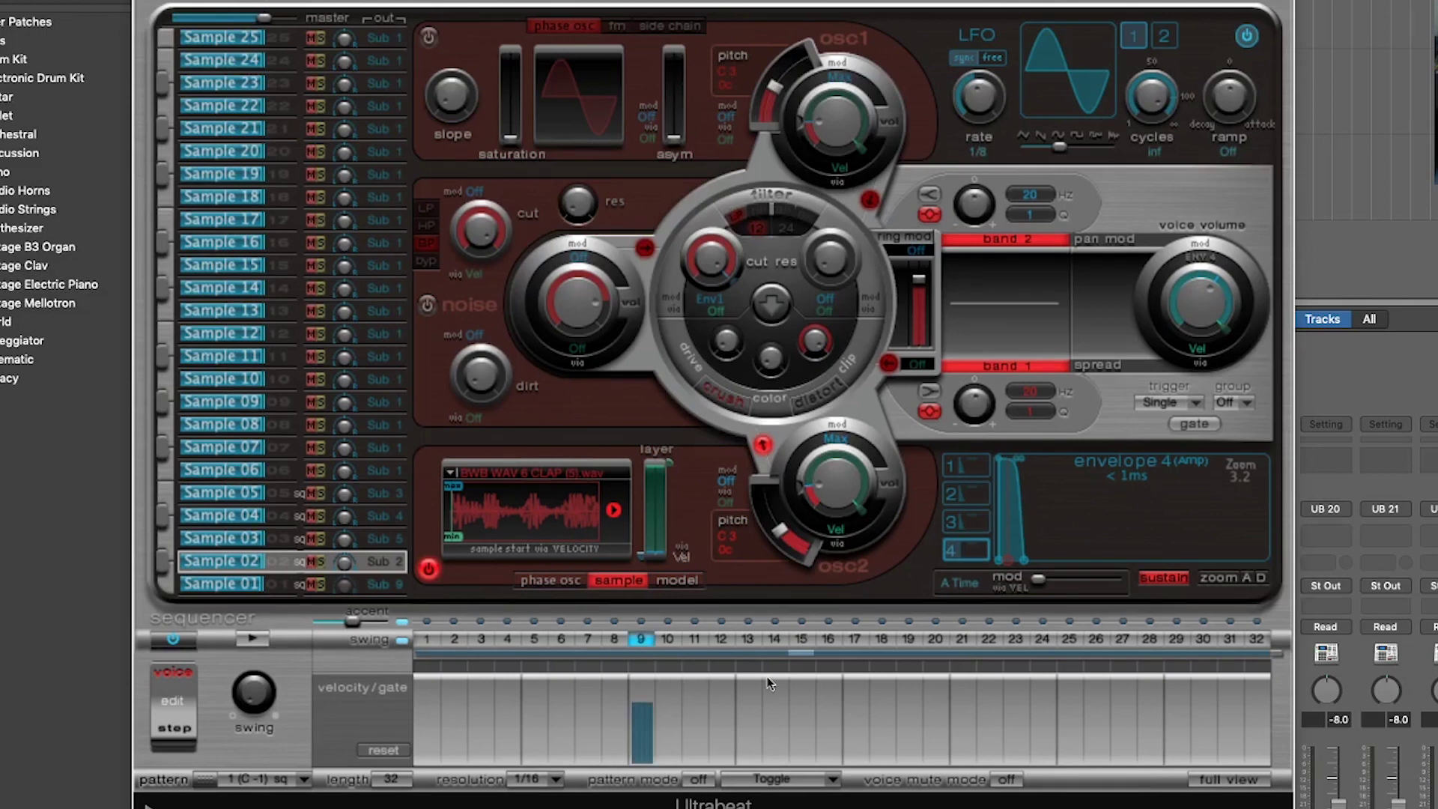
left_click(1069, 644)
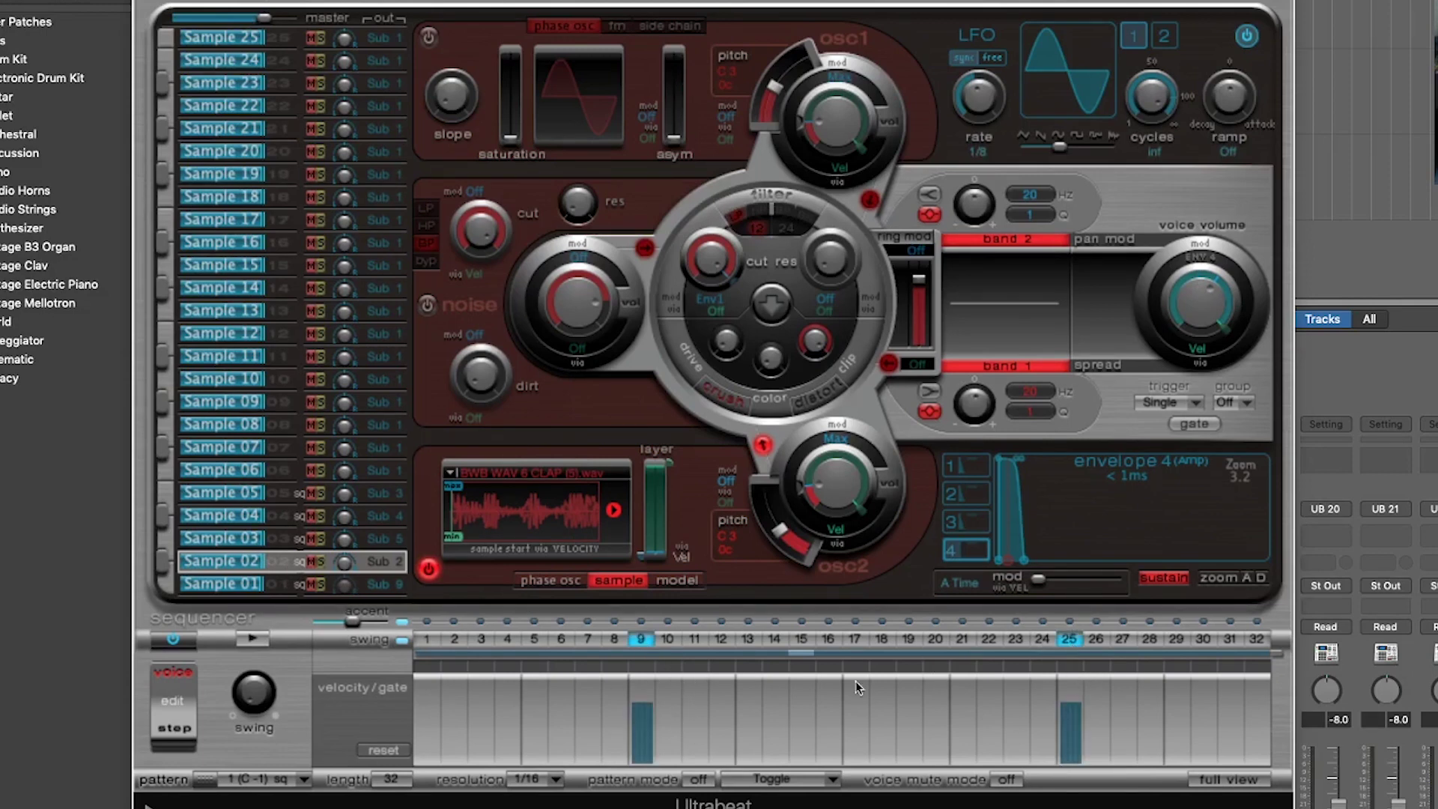
Step: Keep the step resolution at 1/16, start the sequencer, and select the Sample 01 kick
left_click(392, 781)
left_click(528, 781)
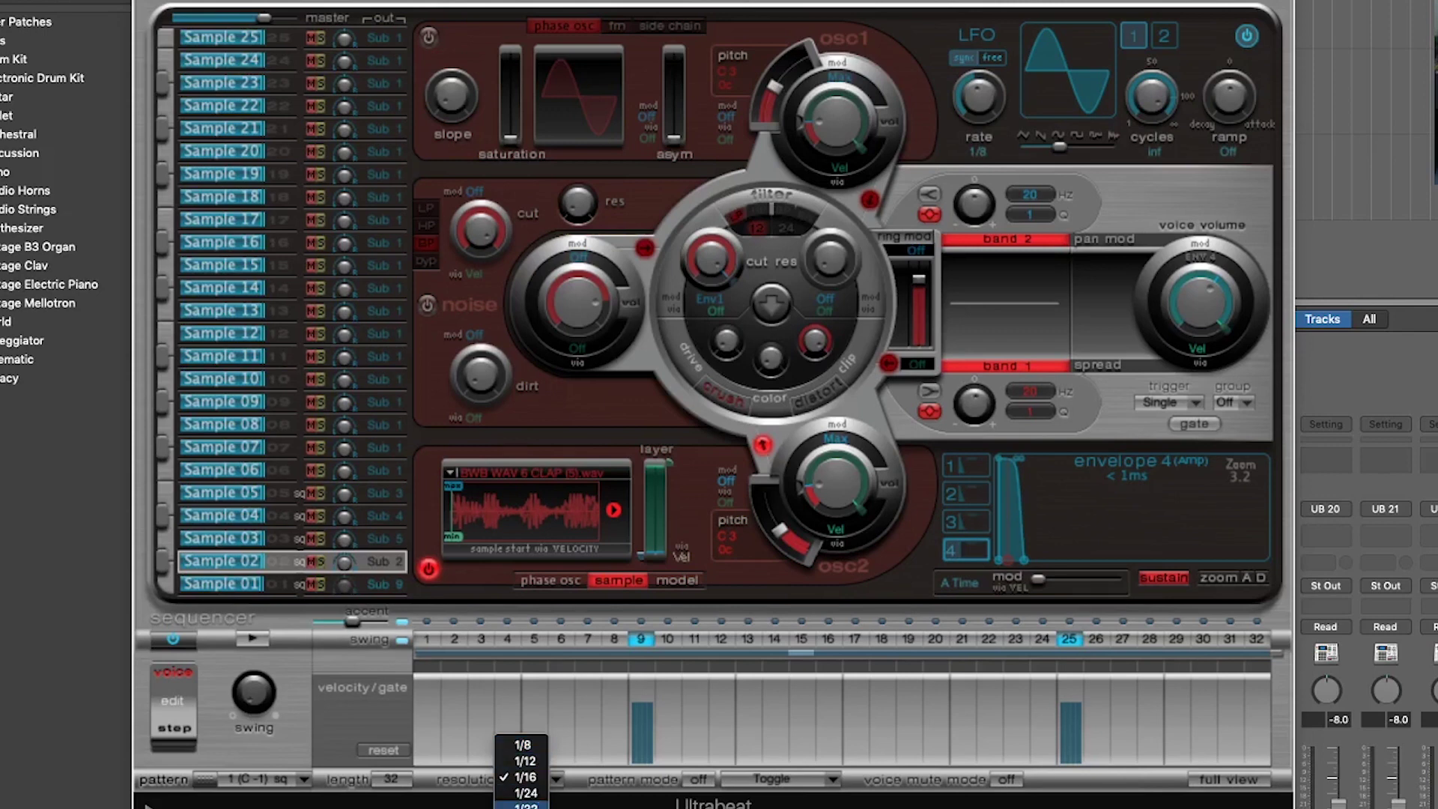
left_click(599, 794)
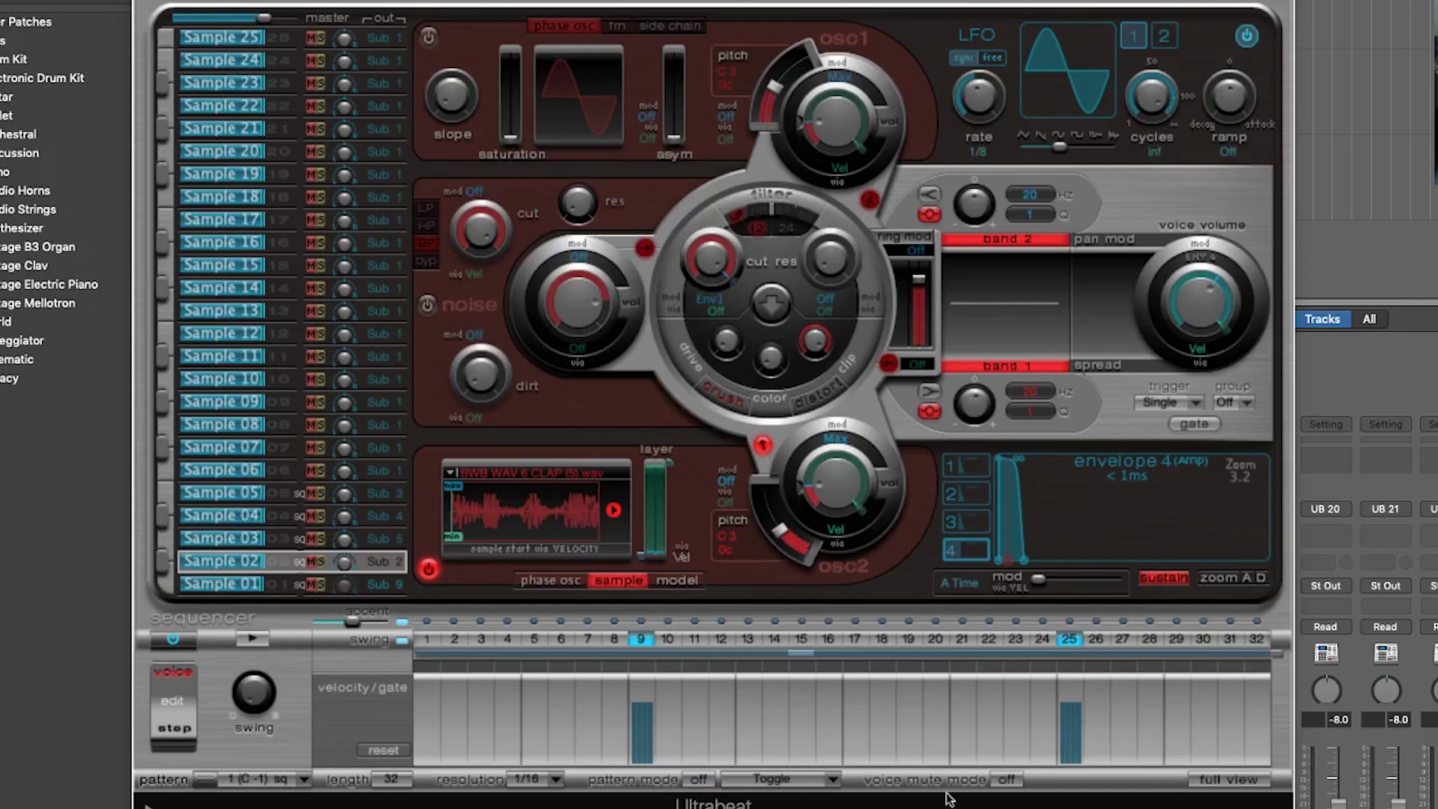
key("space")
left_click(281, 589)
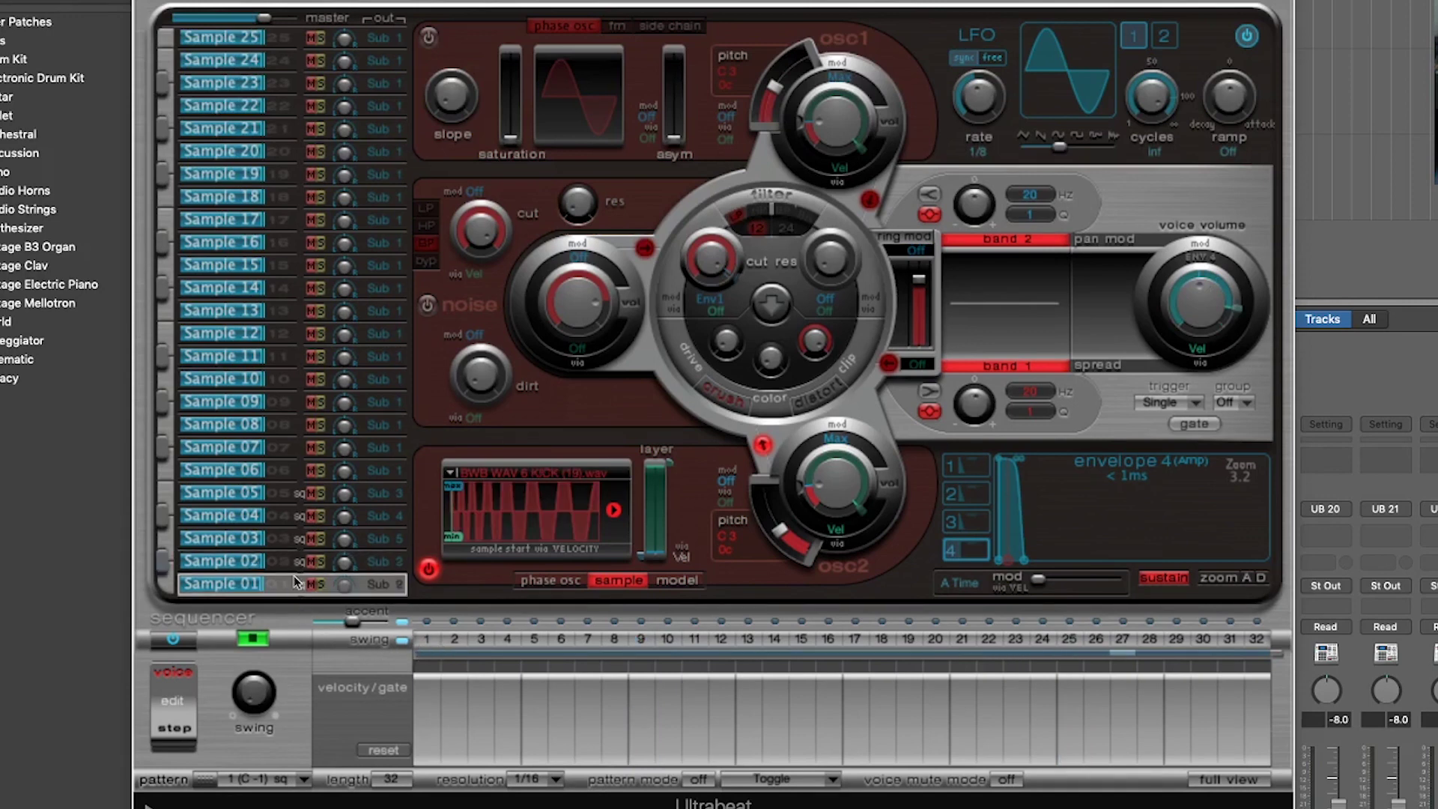
Step: Select only Sample 01, show the full step grid, and add kick hits on steps 1, 7, 23, 11
left_click(283, 565, "shift")
left_click(285, 583)
left_click(1228, 779)
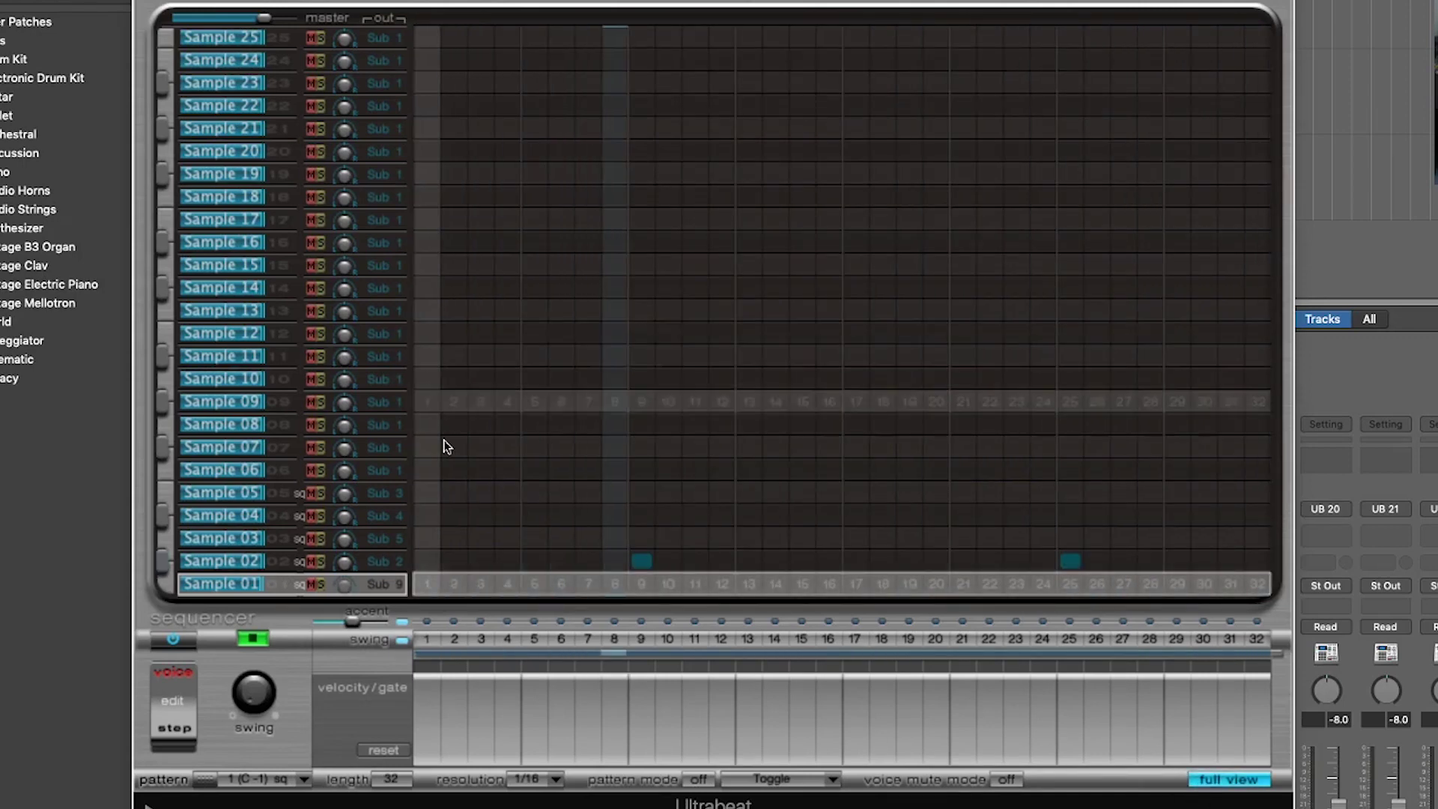
left_click(429, 586)
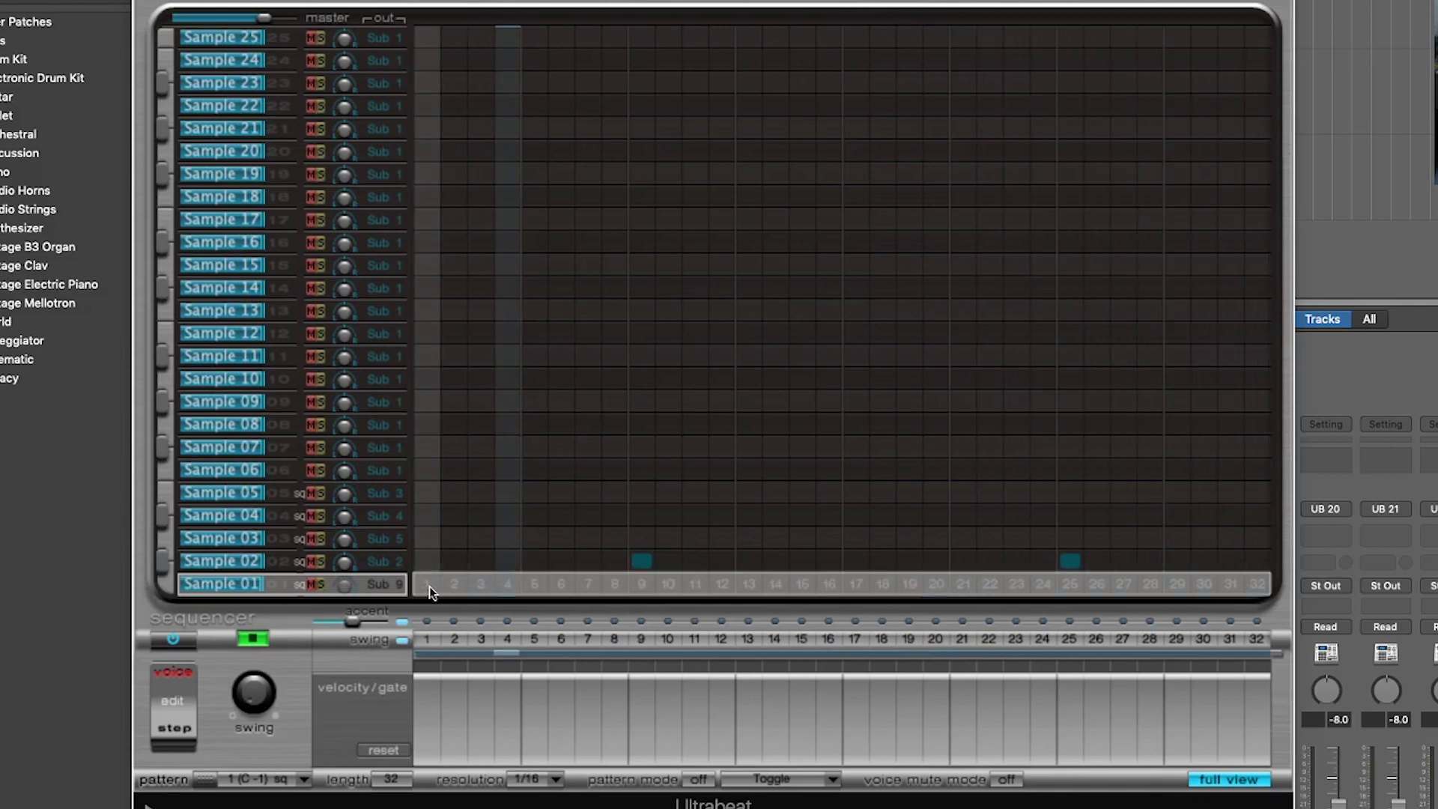
left_click(586, 586)
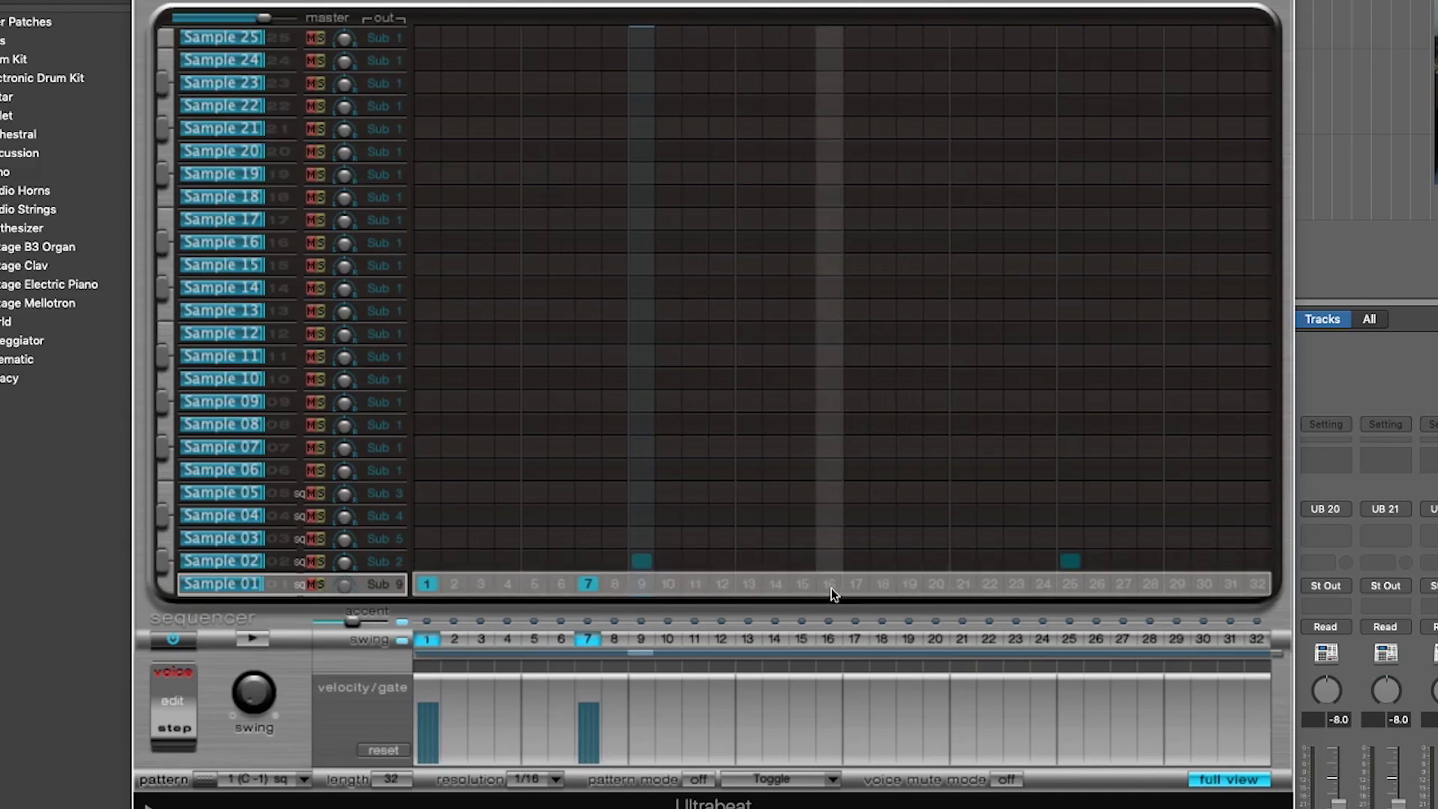
left_click(1017, 585)
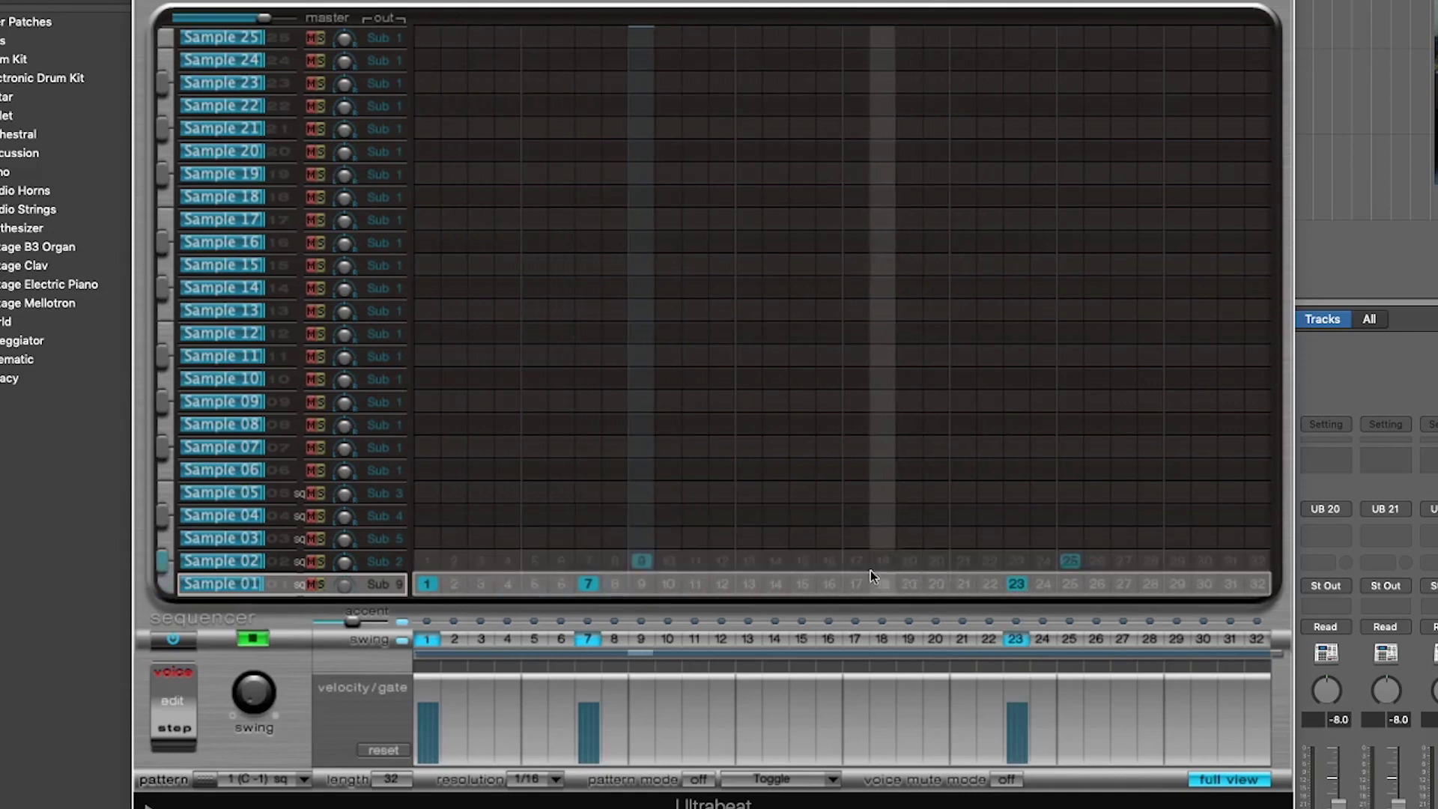
left_click(700, 585)
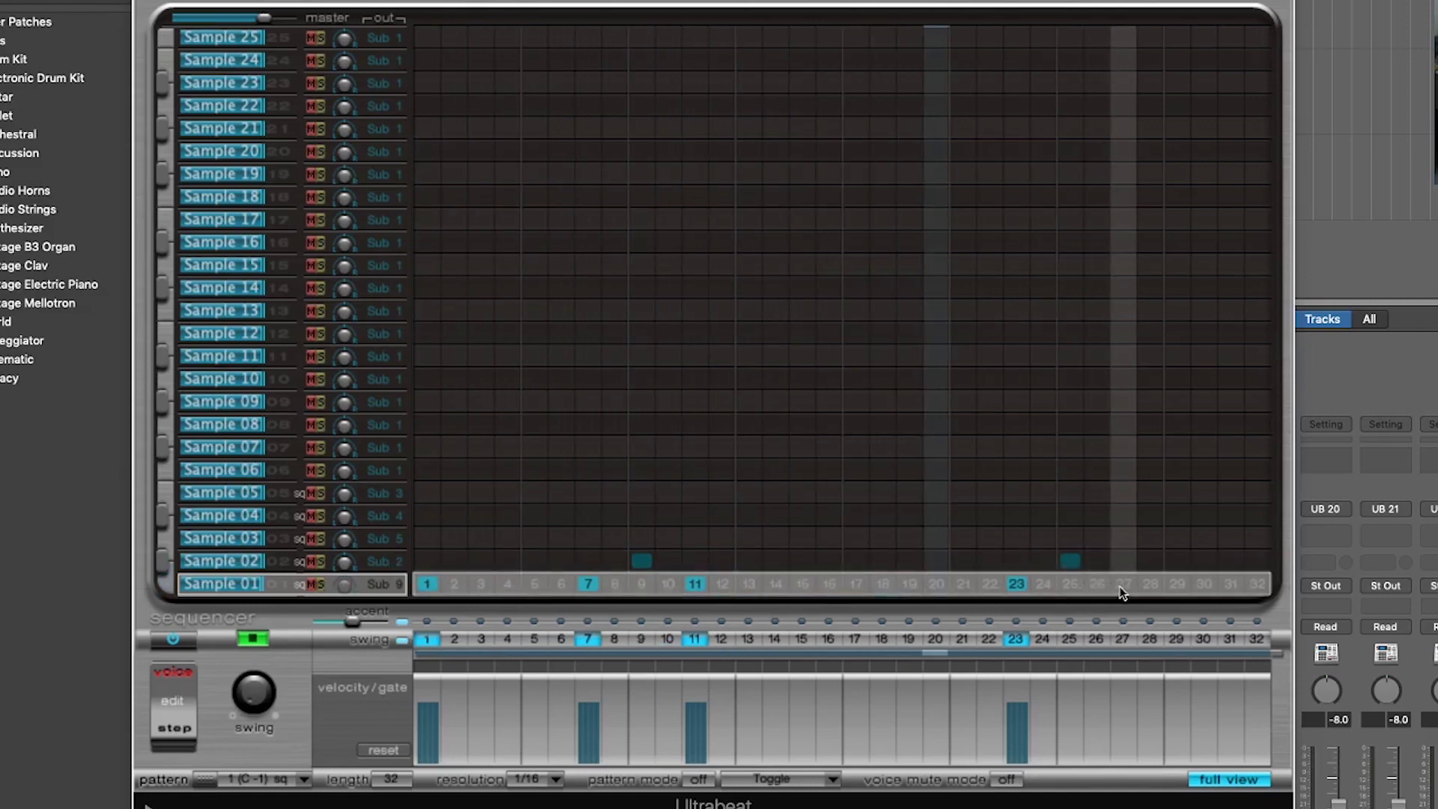
Step: Program Sample 03 on steps 15 and 19, Sample 04 on step 17, and Sample 05 on step 29
left_click(827, 540)
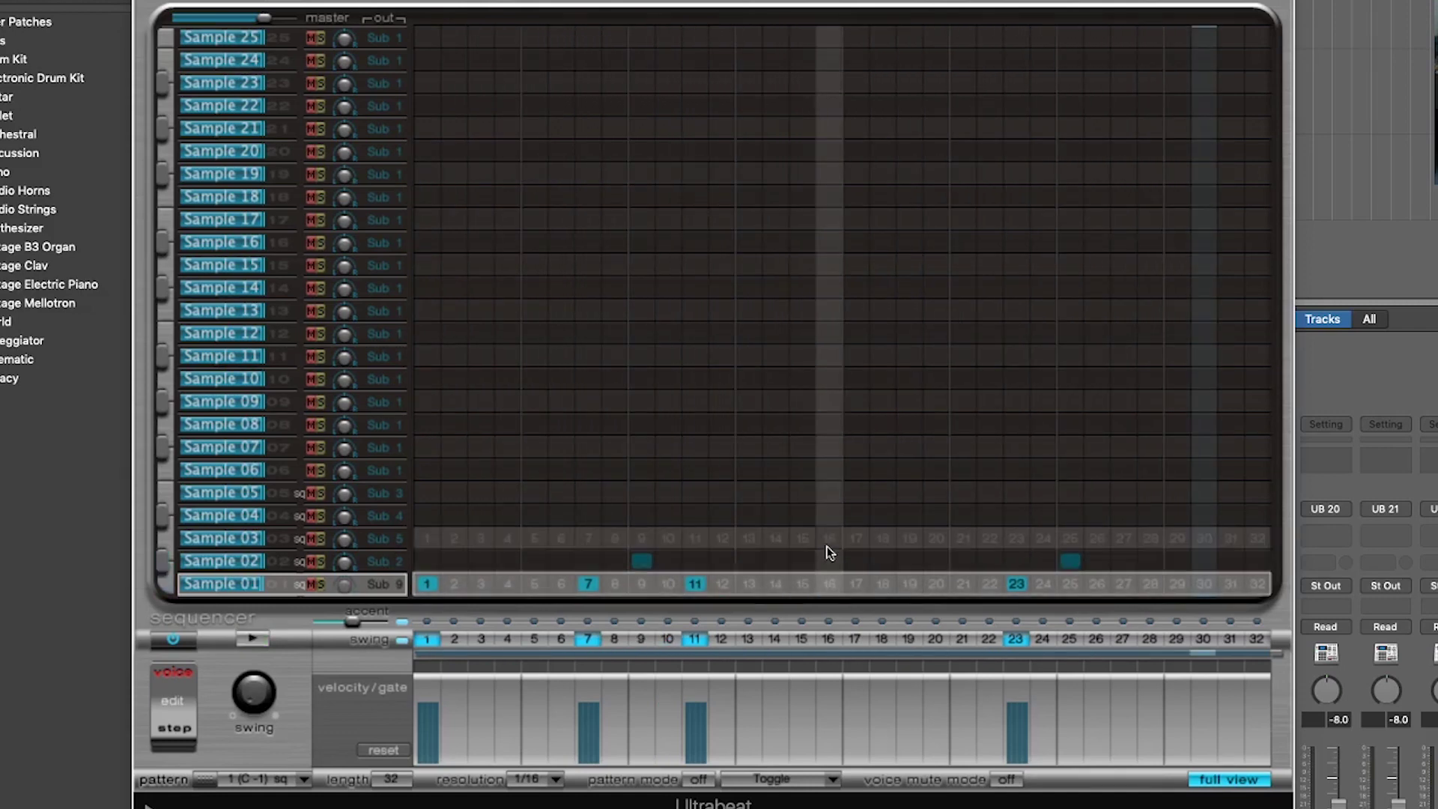
left_click(829, 540)
left_click(855, 540)
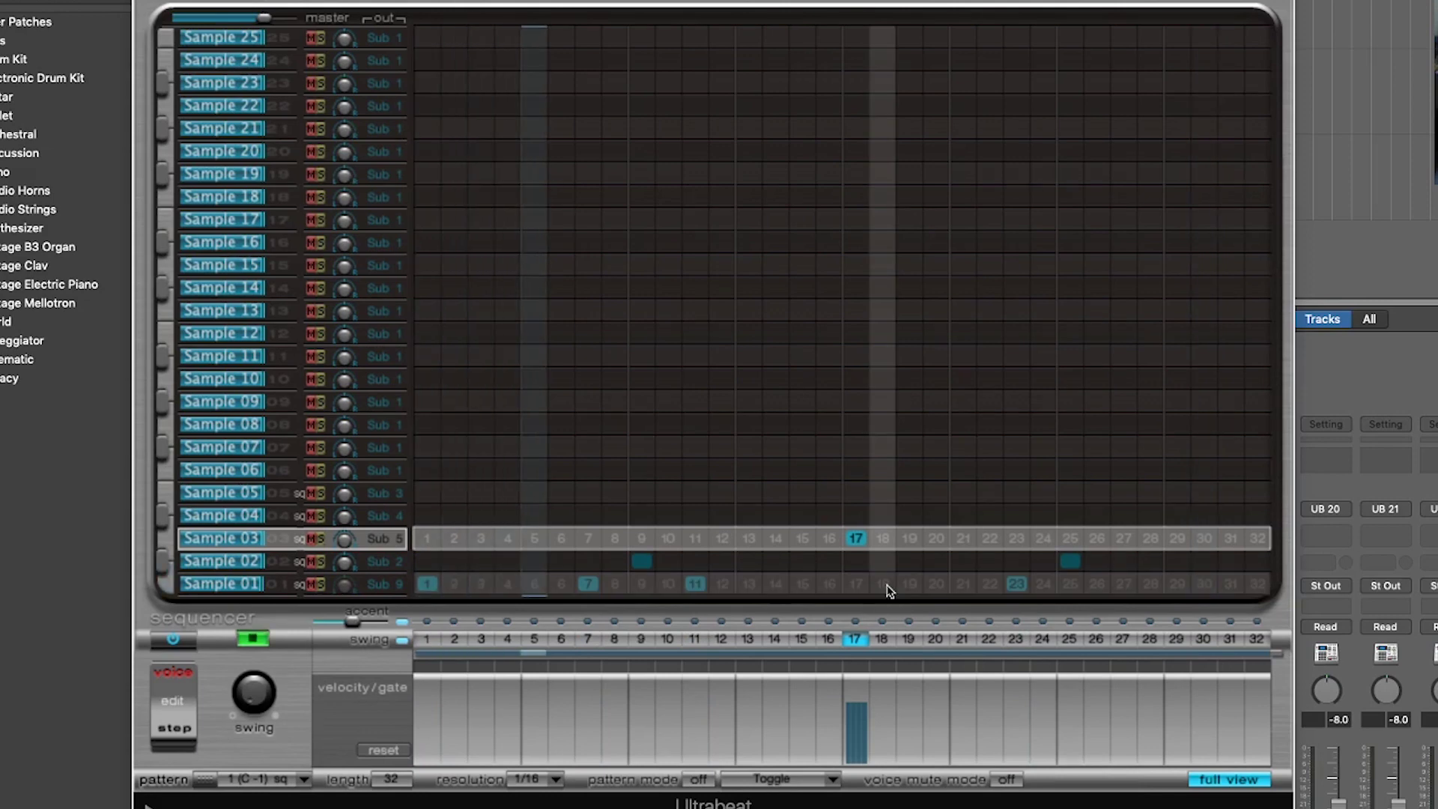
key("space")
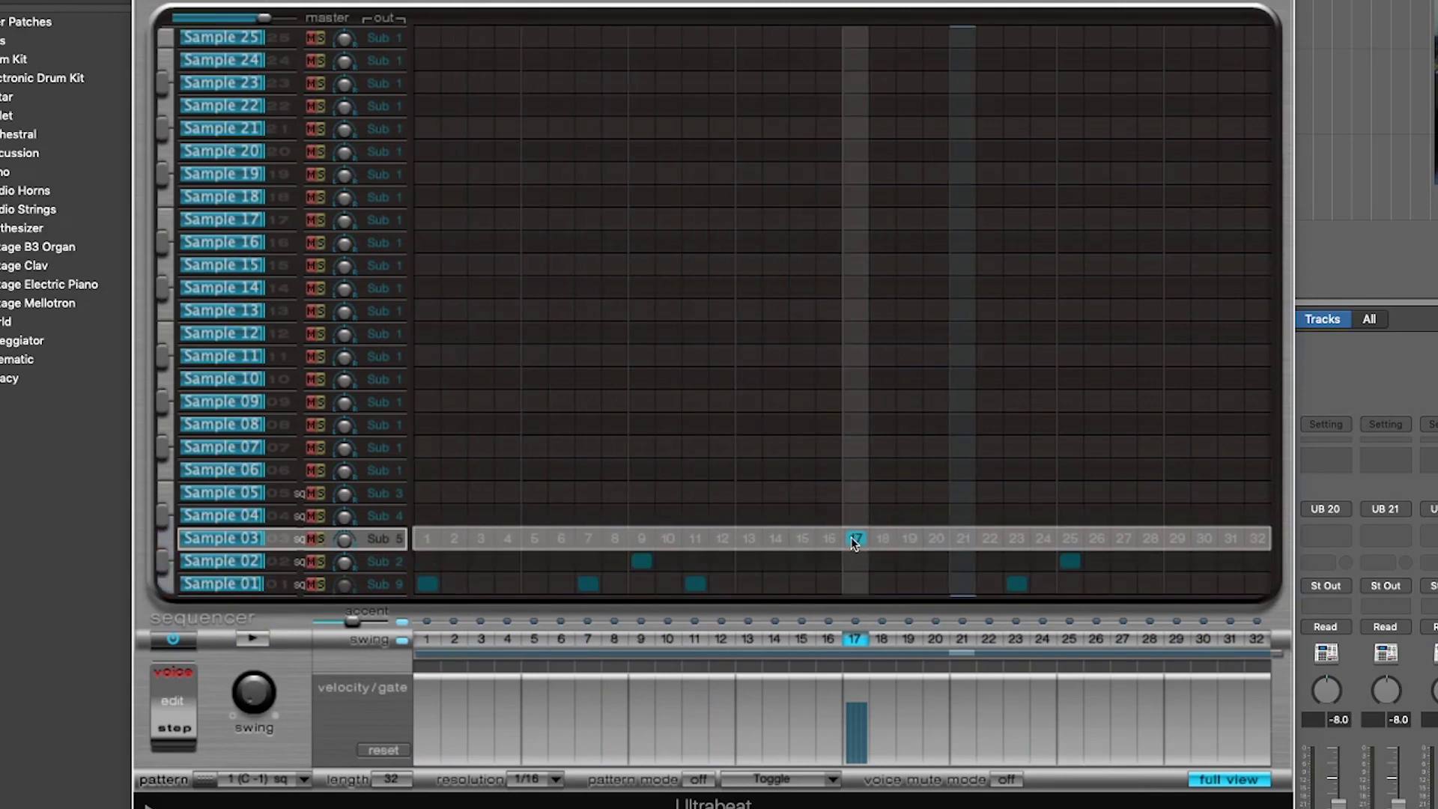
left_click(855, 538)
left_click(803, 544)
key("space")
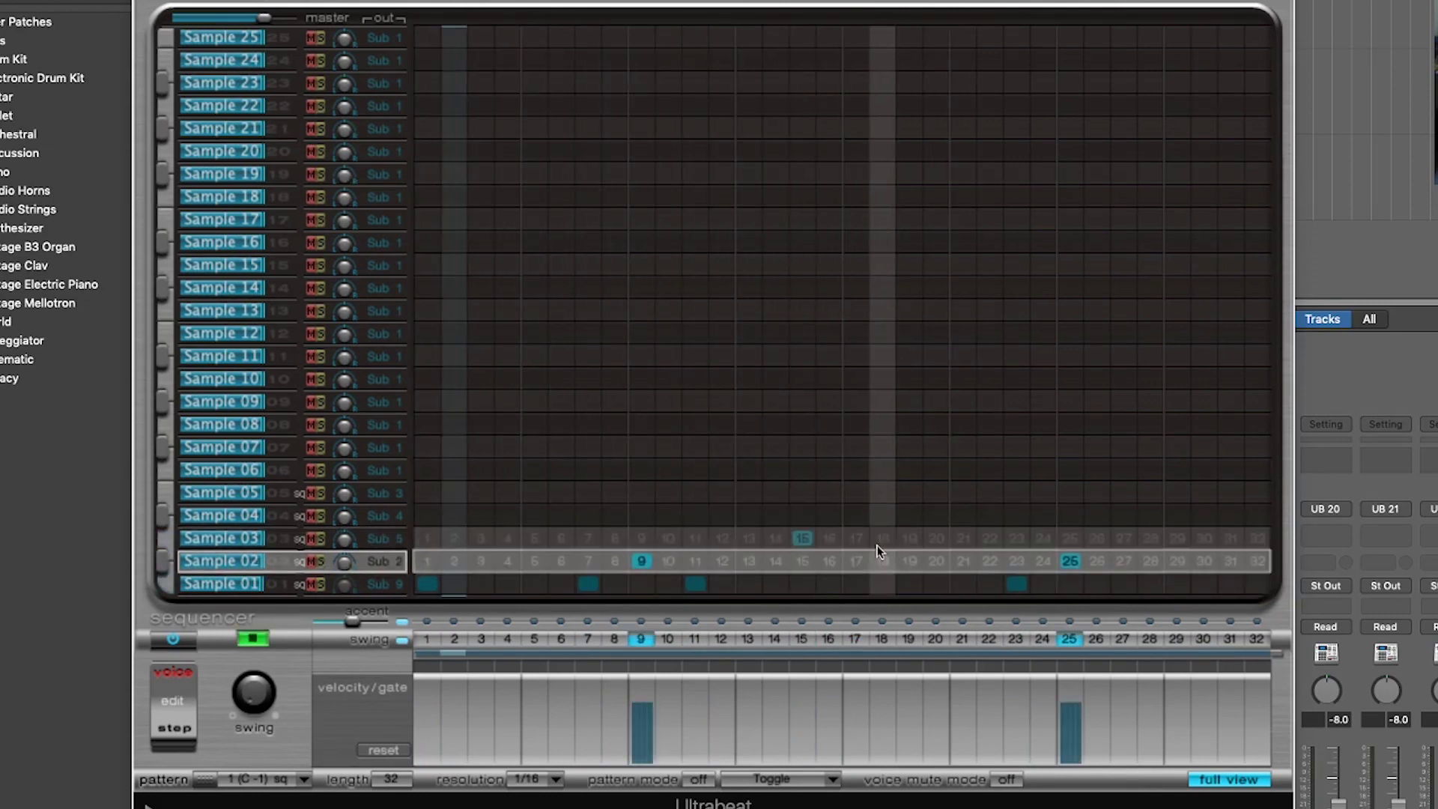
left_click(910, 539)
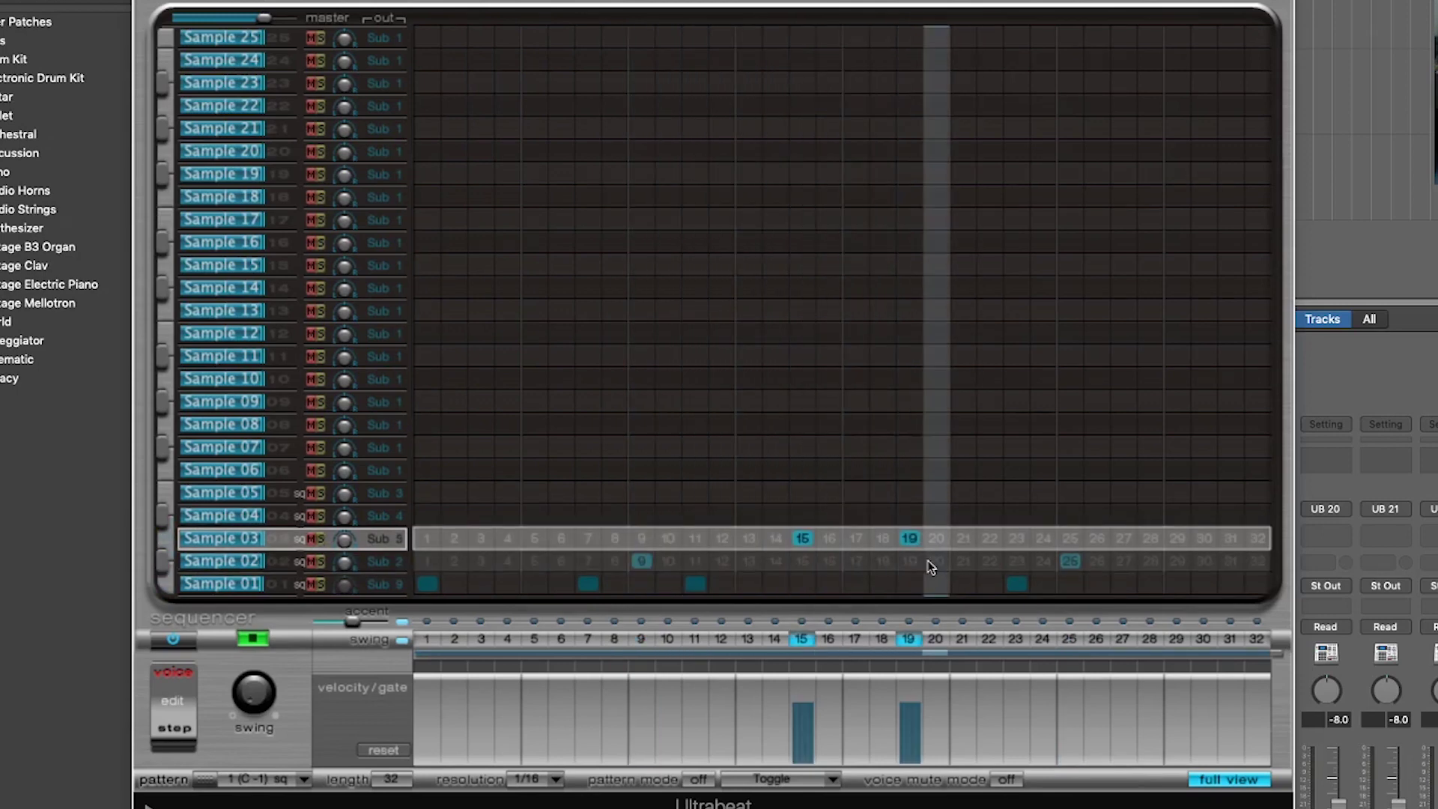
left_click(855, 516)
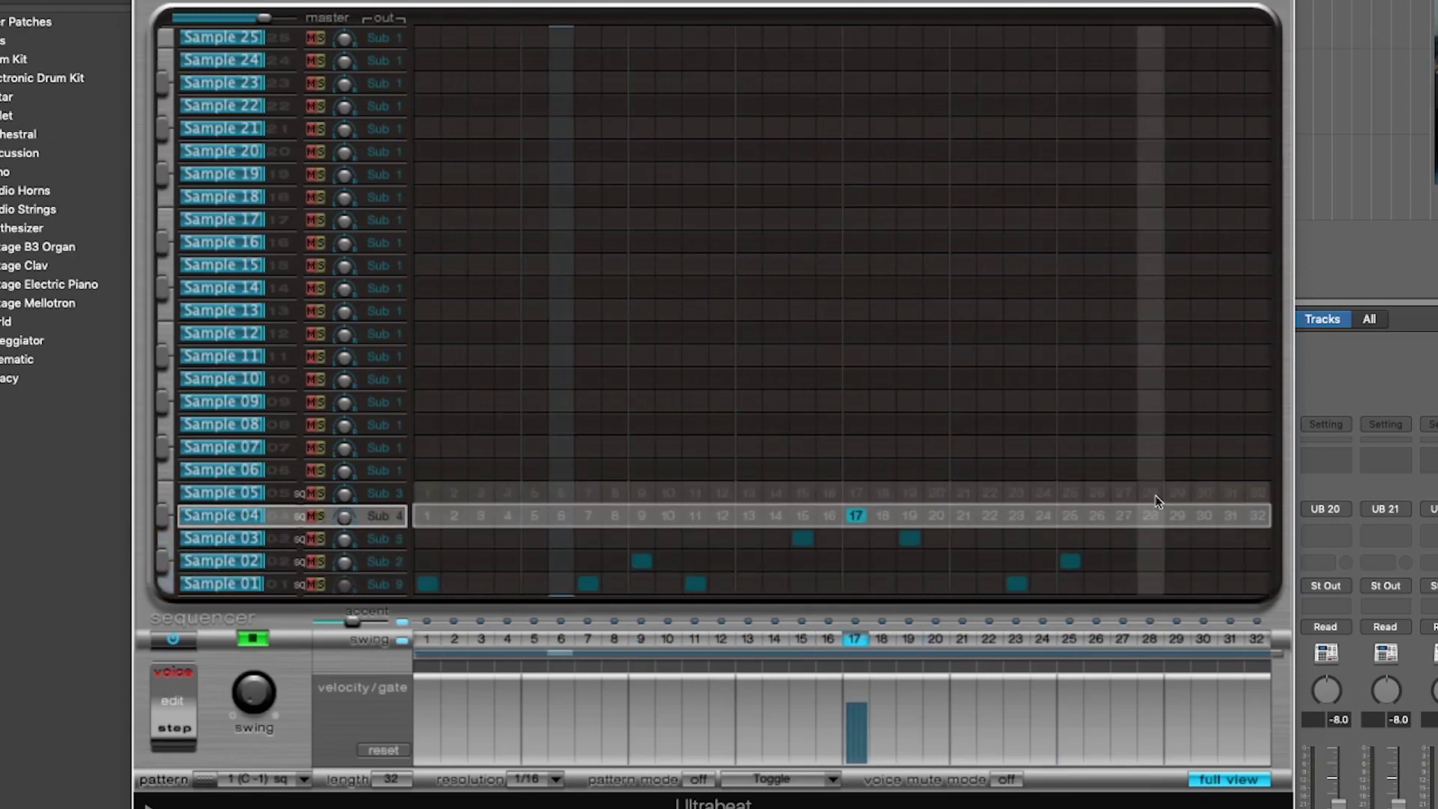
left_click(1176, 493)
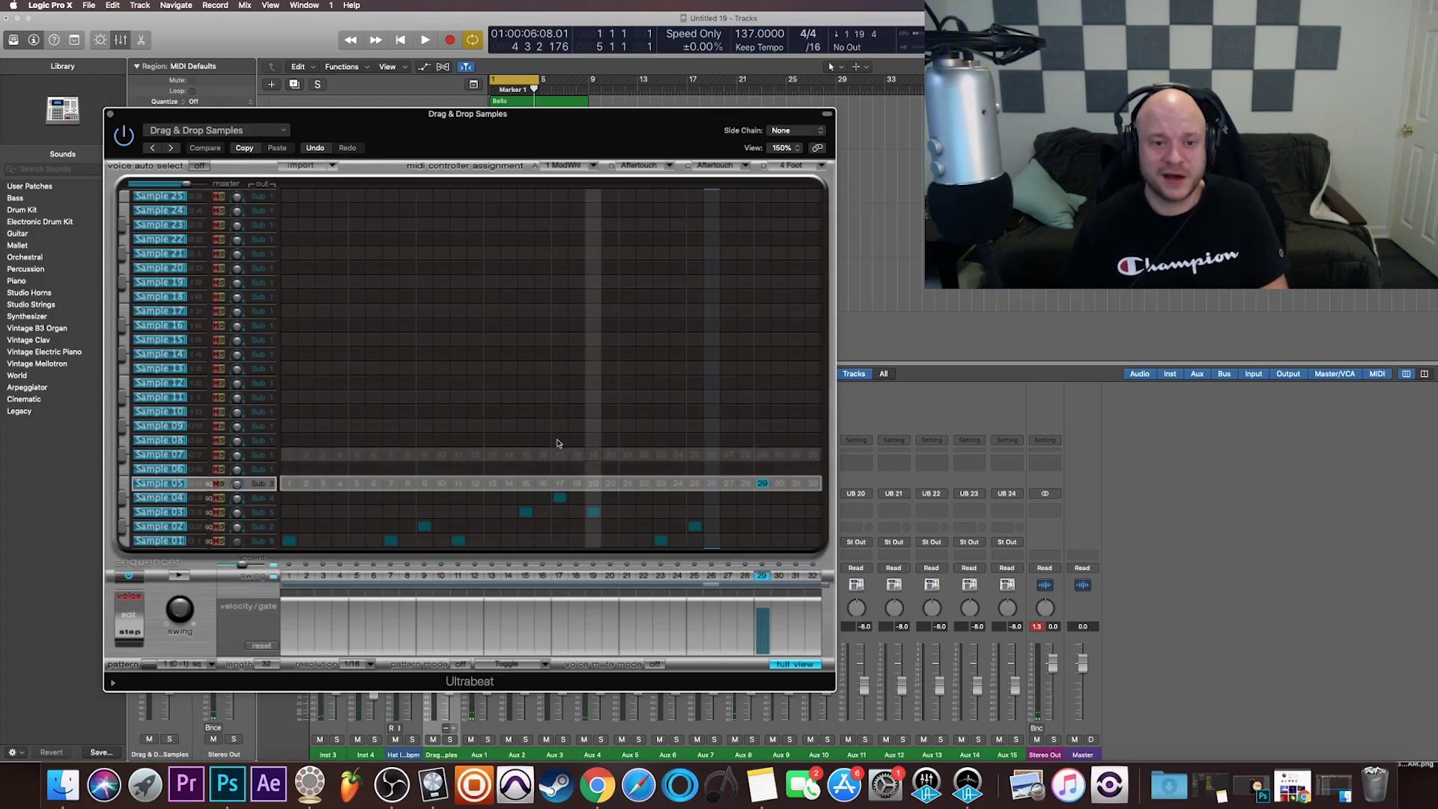
left_click(260, 484)
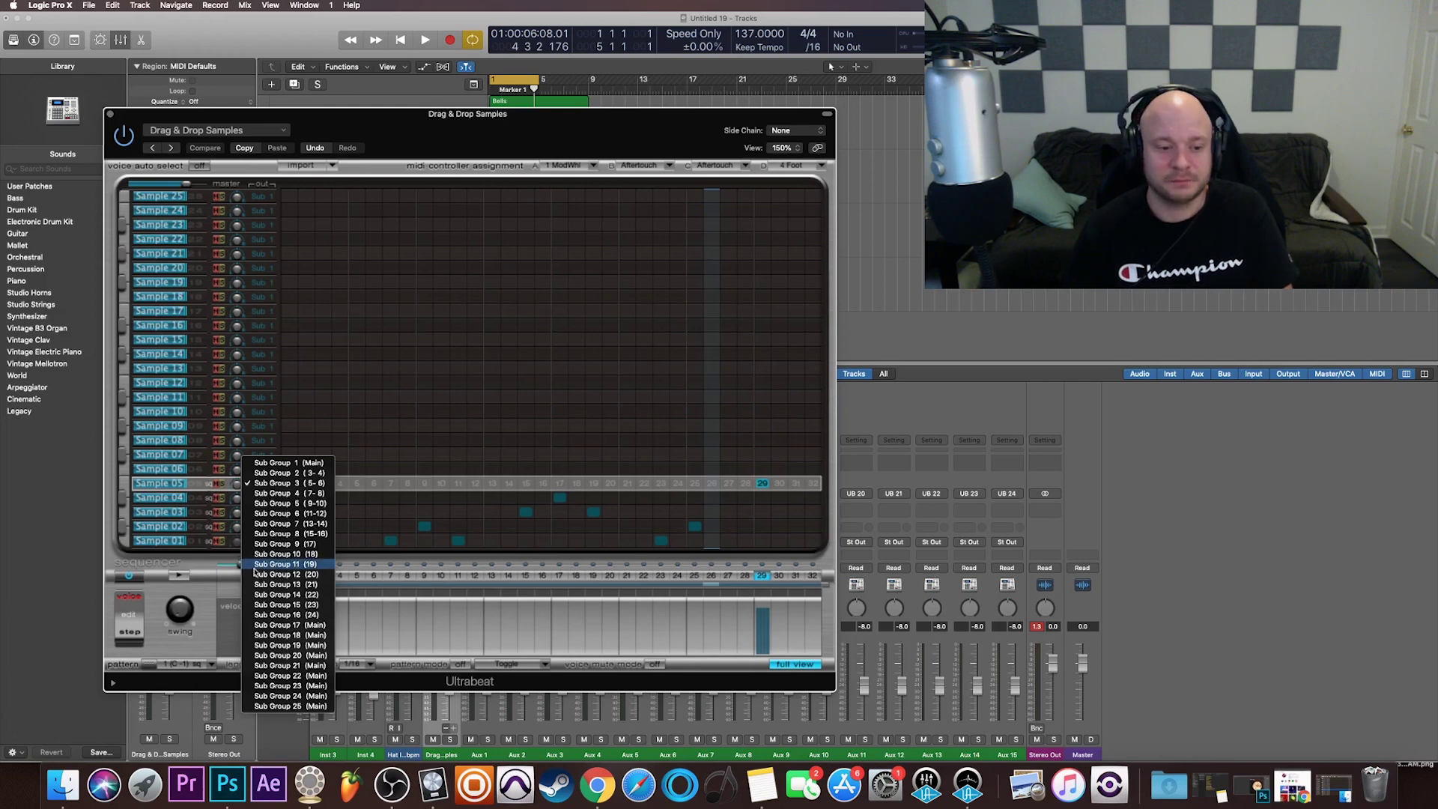
left_click(205, 571)
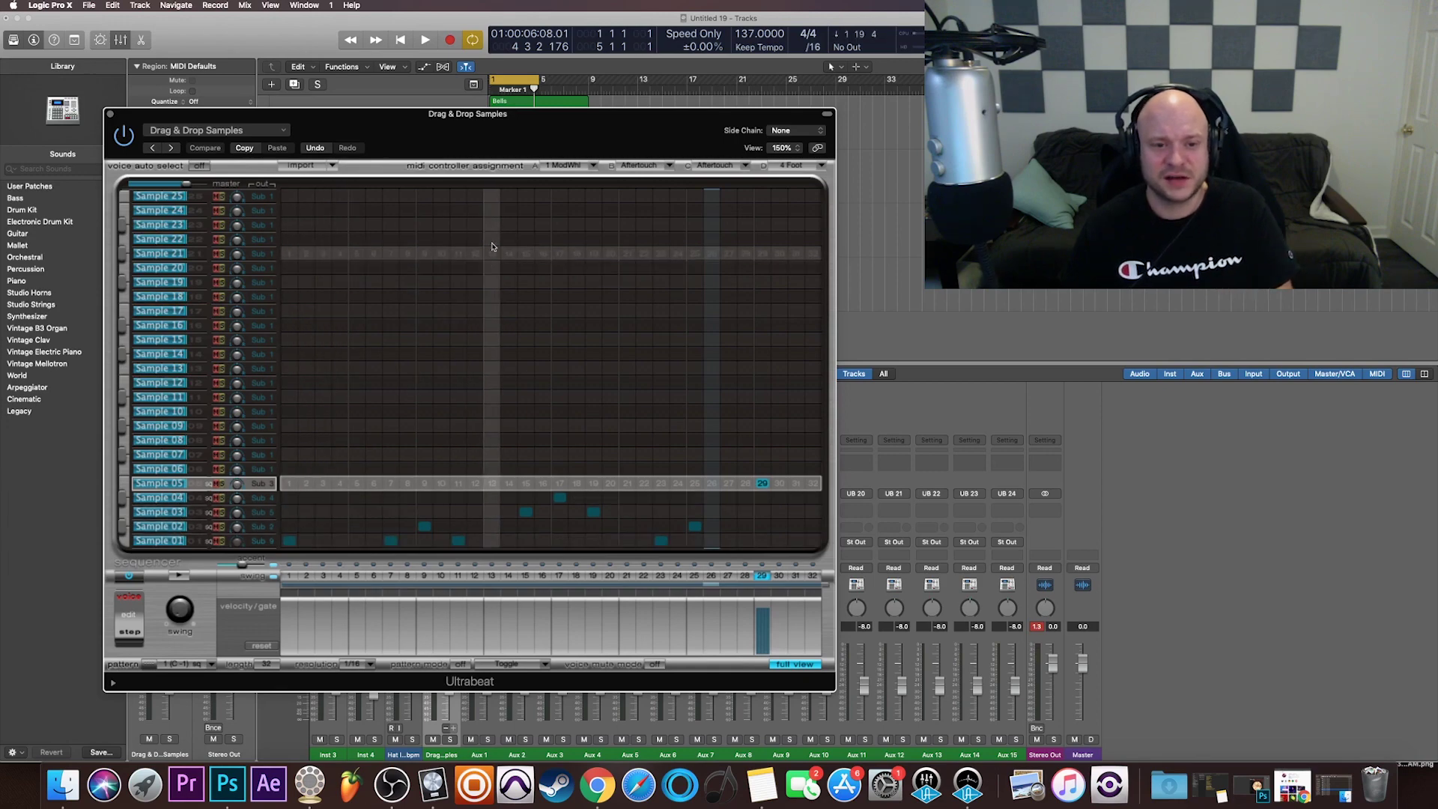
left_click_drag(492, 114, 619, 720)
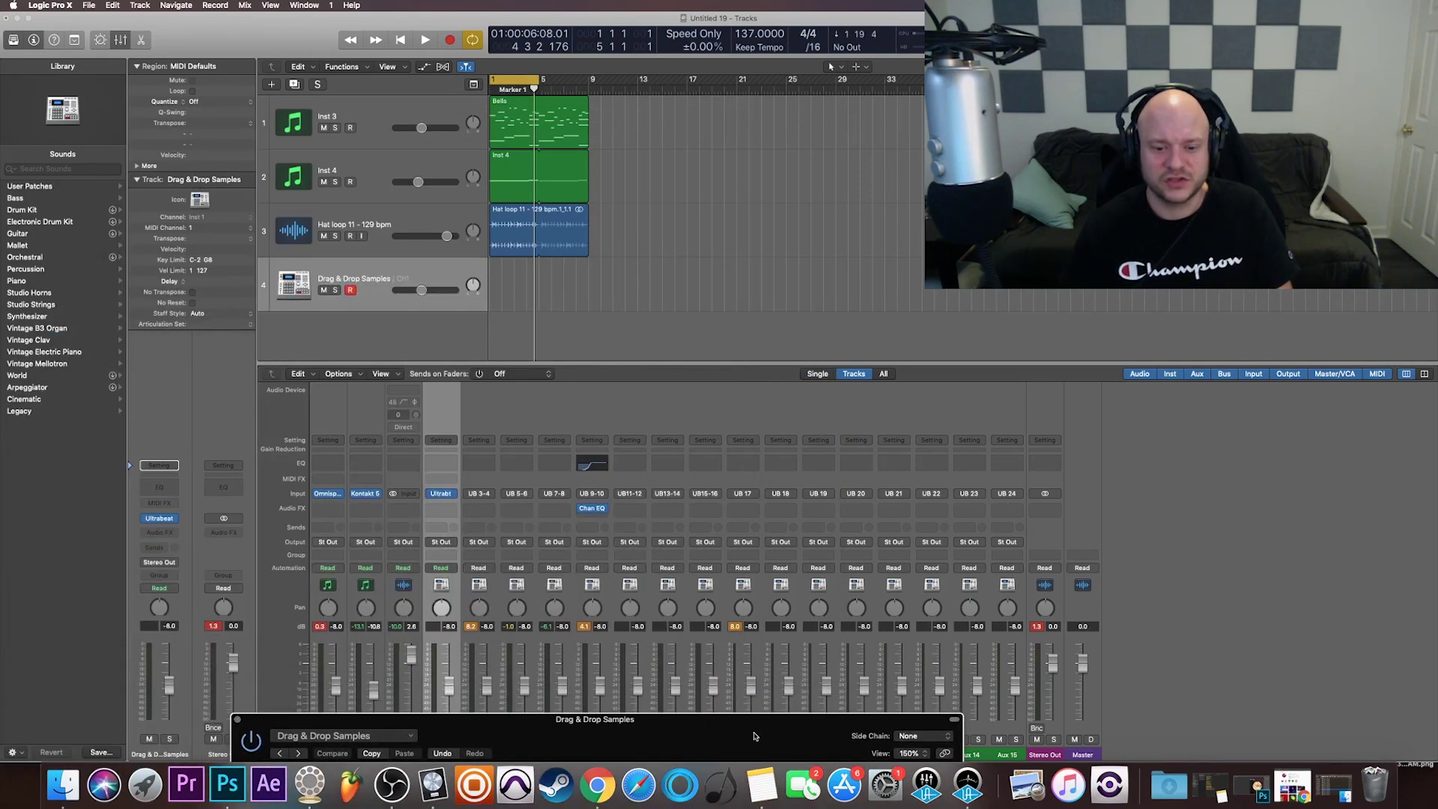
left_click_drag(754, 735, 642, 187)
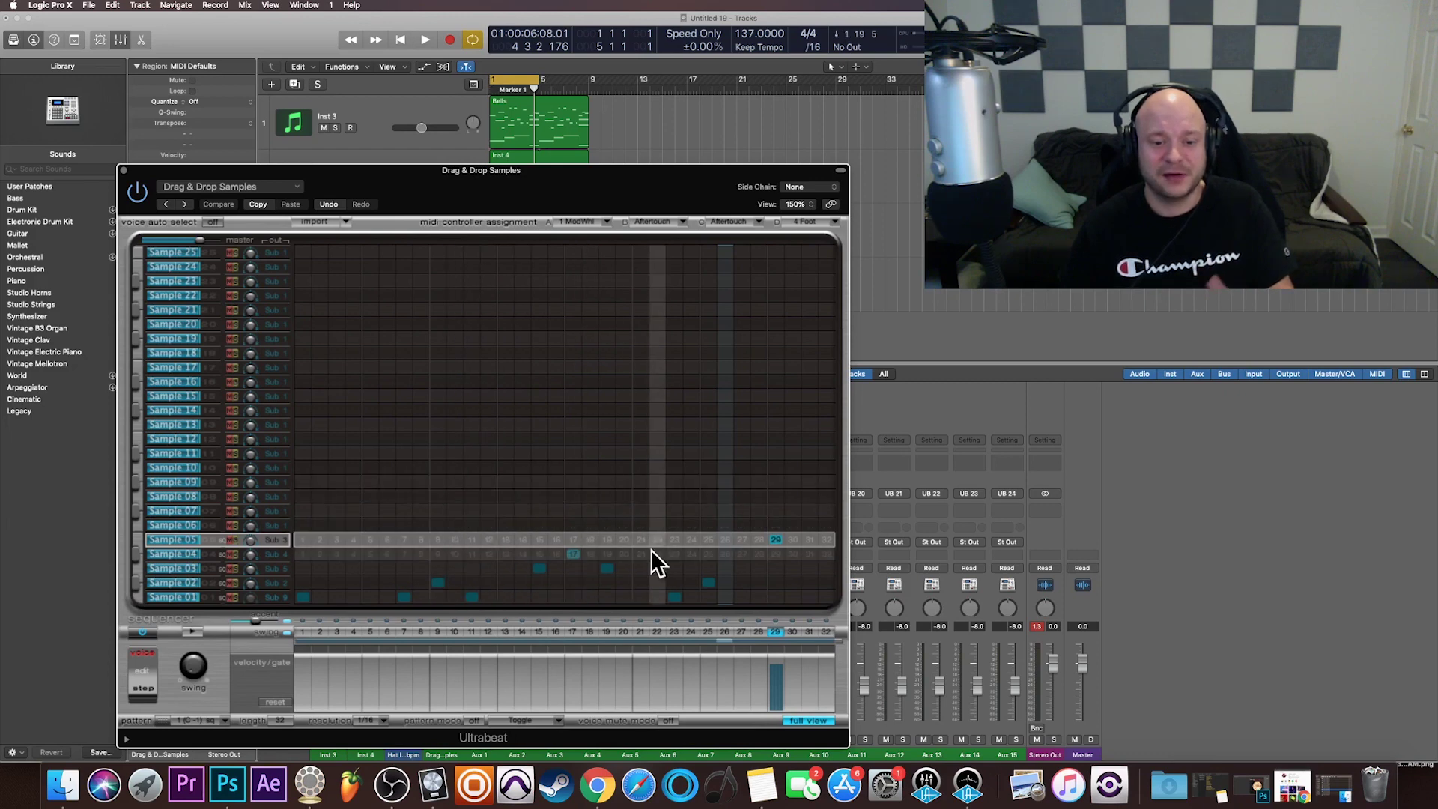